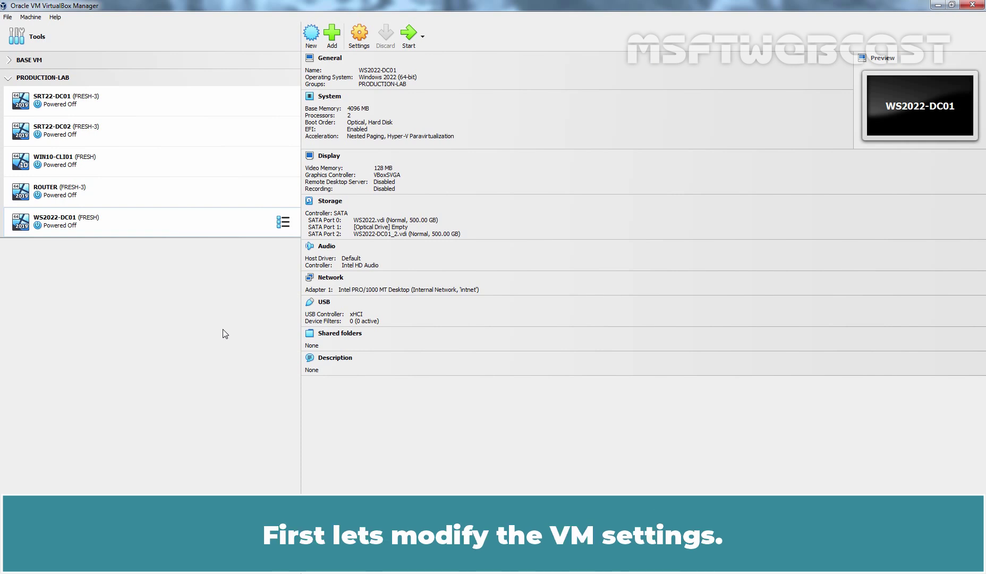
Mount SERVER_EVAL_x64FRE_en-us.iso in WS2022-DC01's empty SATA Port 1 optical drive and save the settings.
click(361, 40)
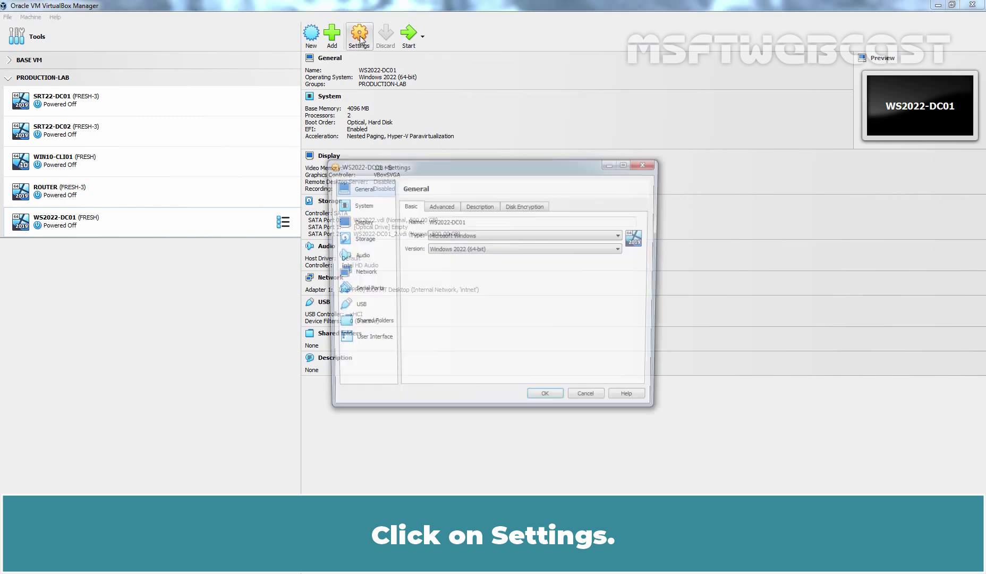
click(358, 242)
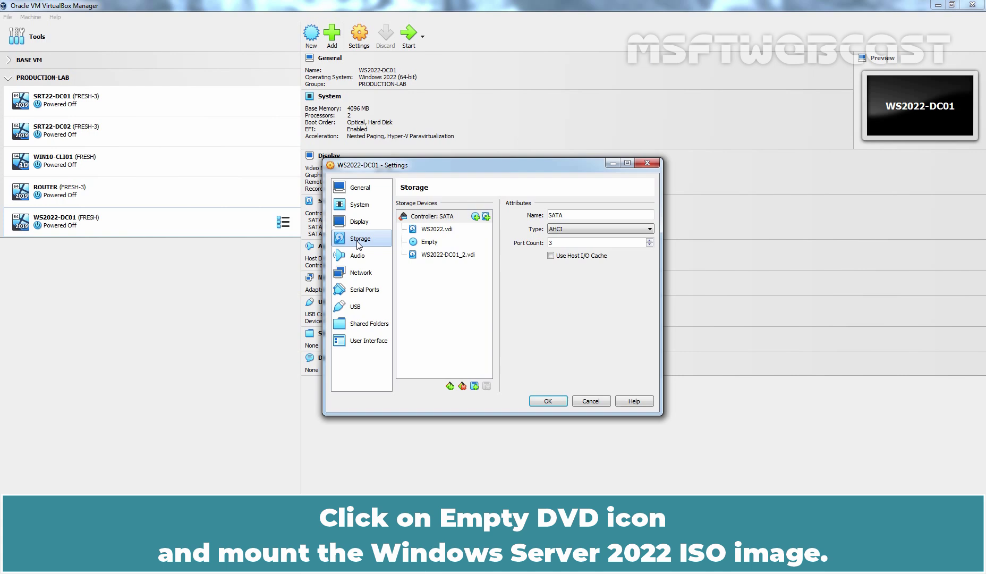
click(442, 244)
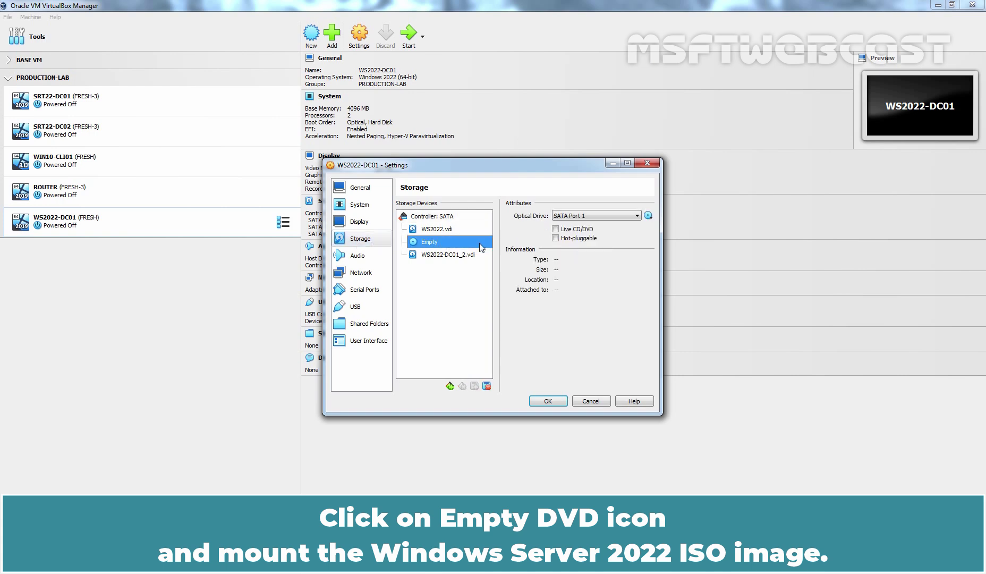
click(648, 216)
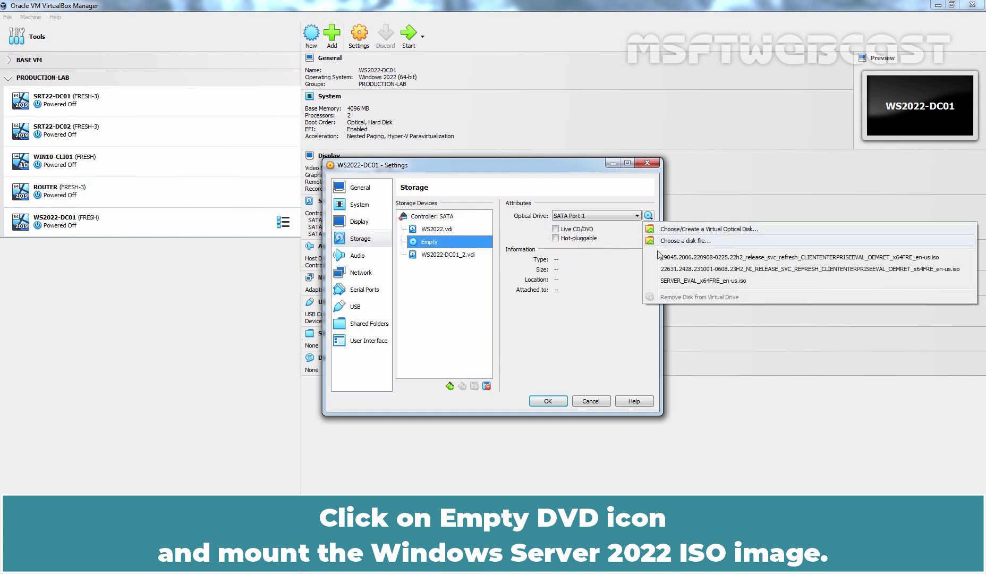
click(671, 281)
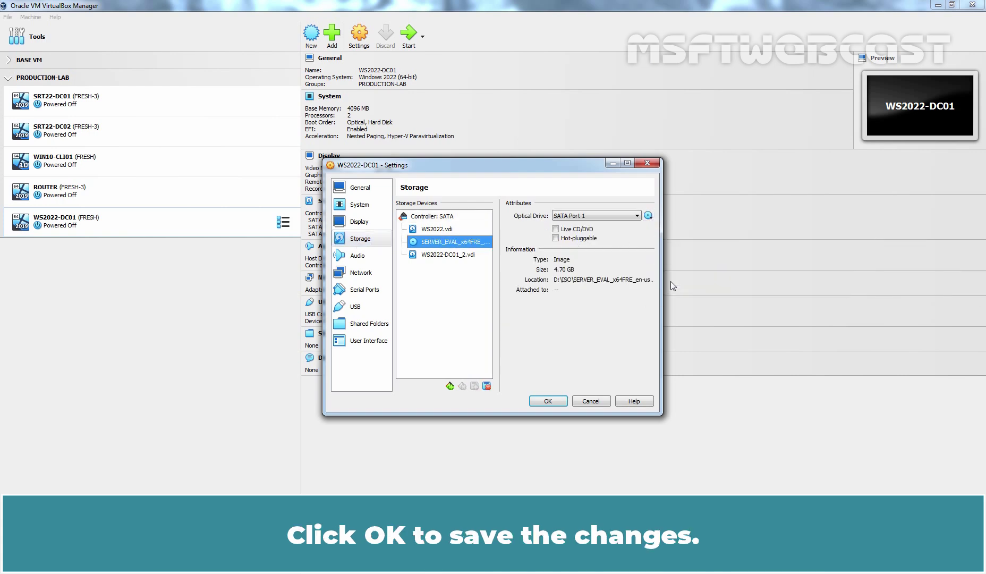
click(548, 399)
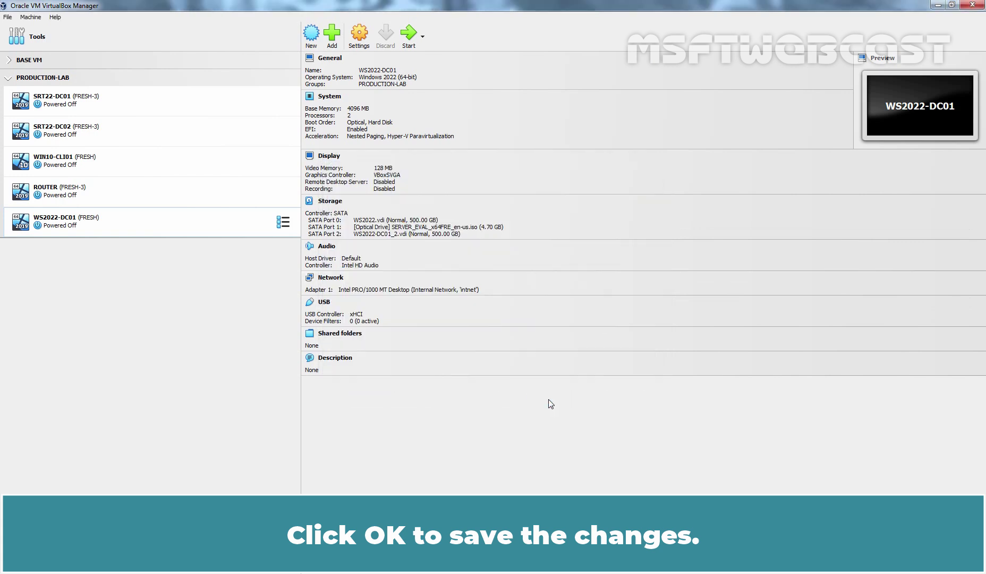
Power on WS2022-DC01 and boot it from UEFI VBOX CD-ROM through the firmware Boot Manager.
click(409, 33)
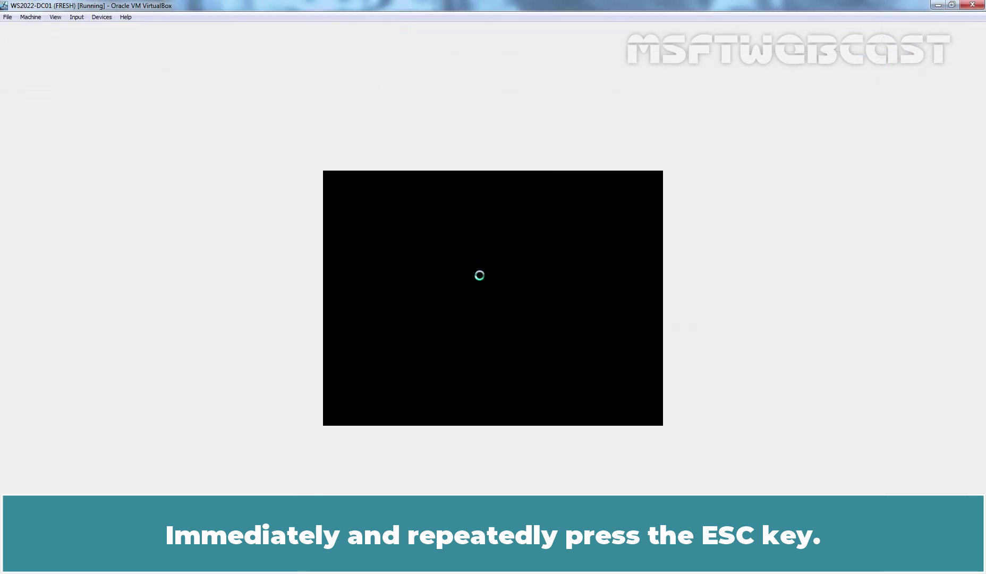
key(Escape)
key(Escape)
key(Escape)
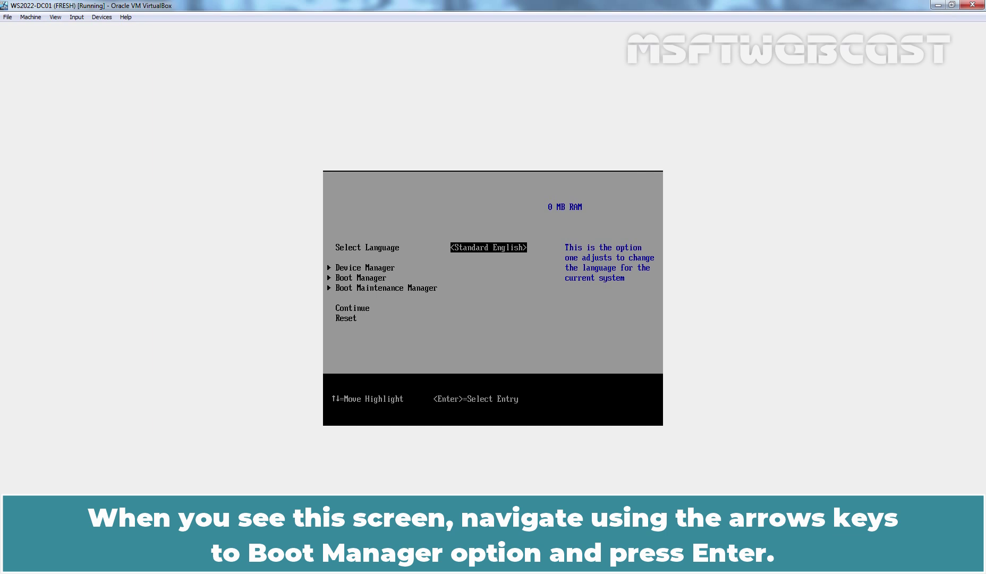
key(Down)
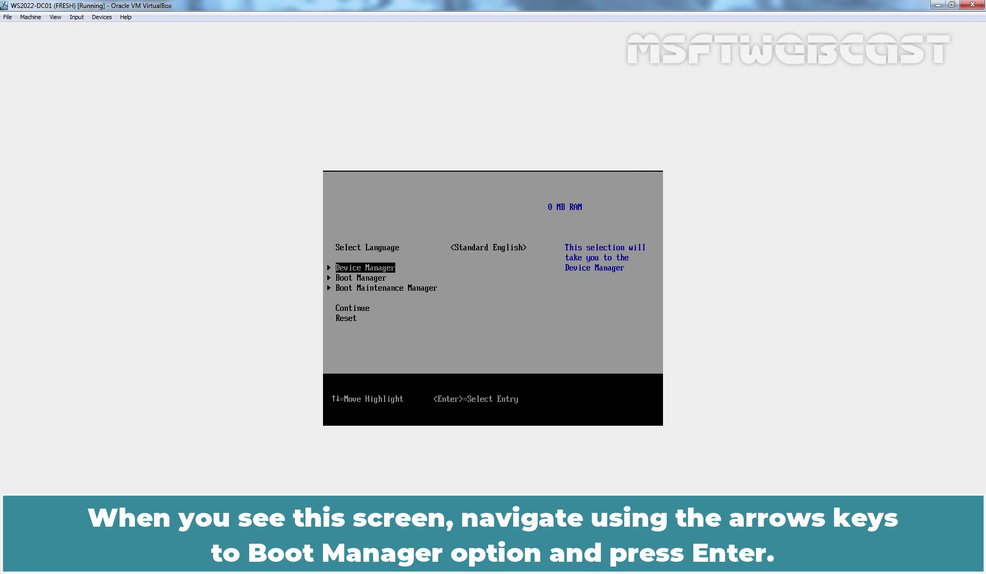
key(Down)
key(Return)
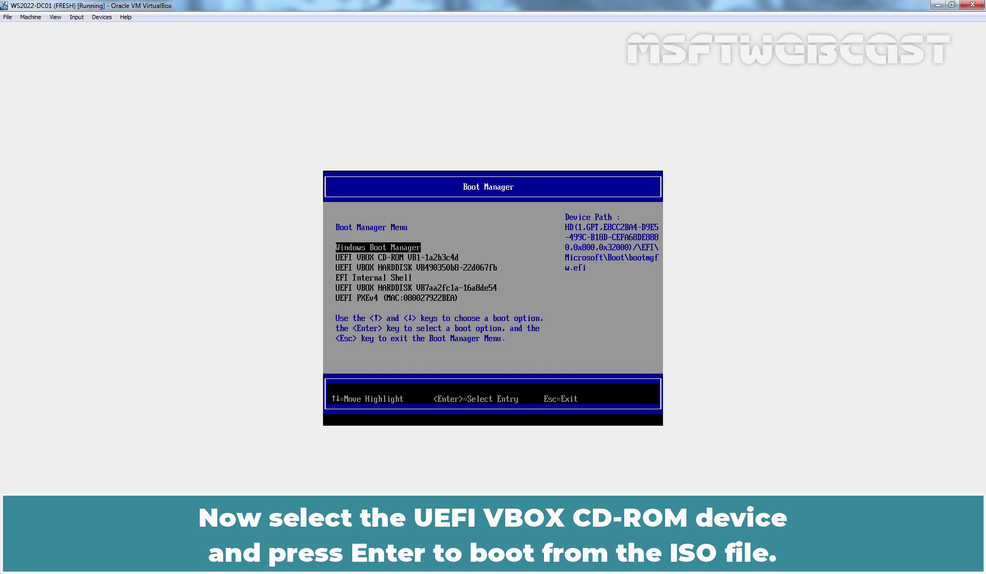
key(Down)
key(Return)
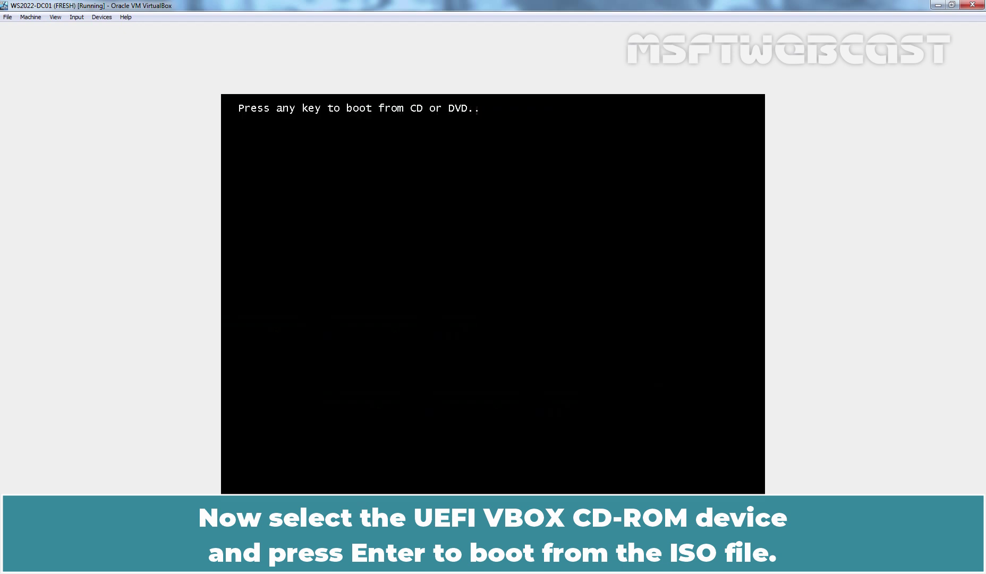
key(Return)
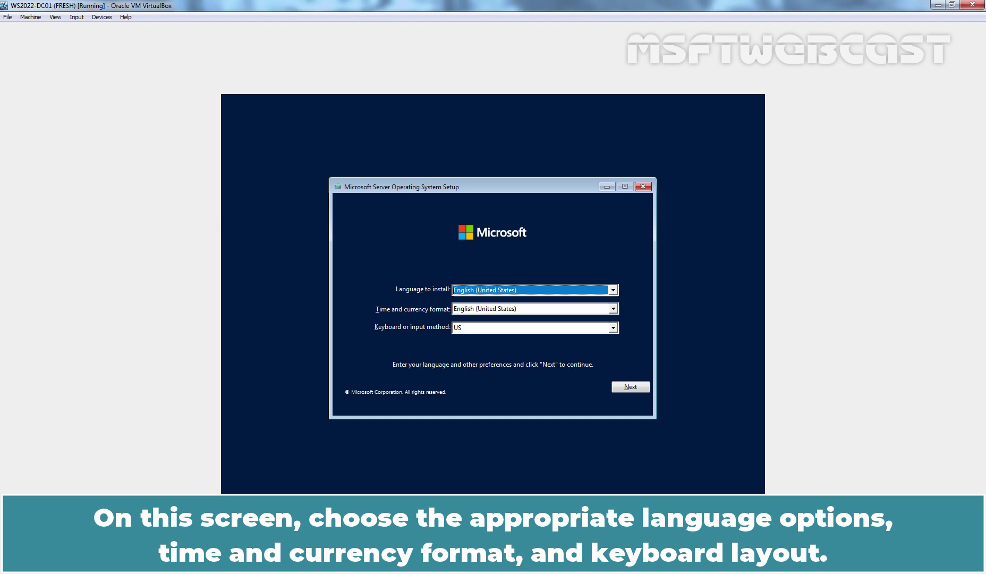
Keep default language settings, then choose Repair your computer > Troubleshoot > System Image Recovery for Windows Server.
click(632, 388)
click(391, 392)
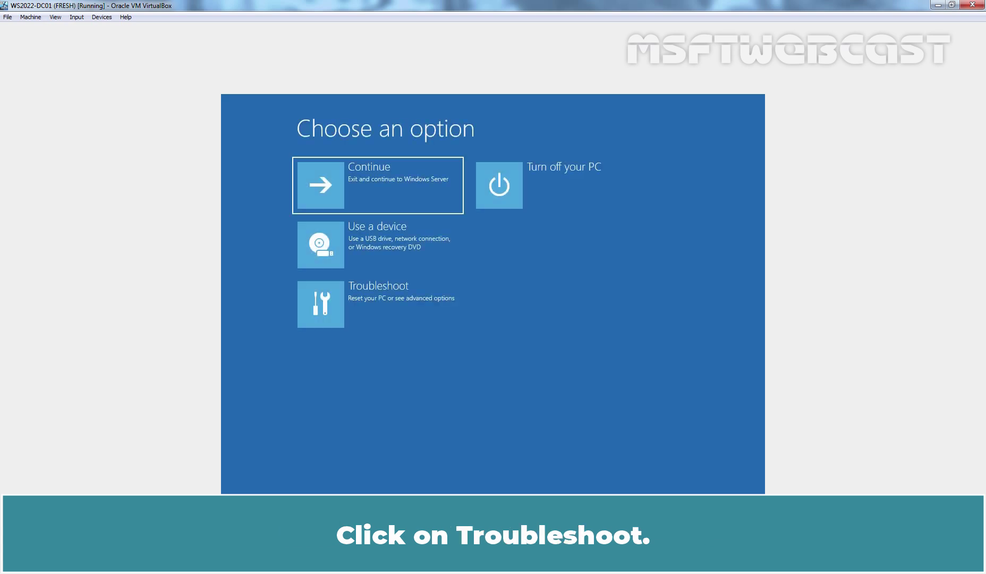
click(344, 308)
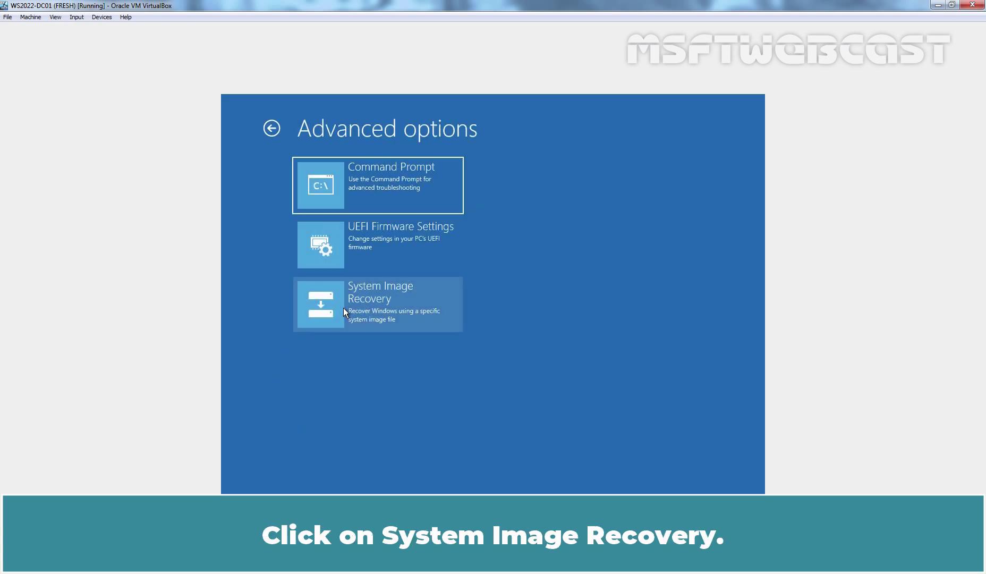
click(344, 308)
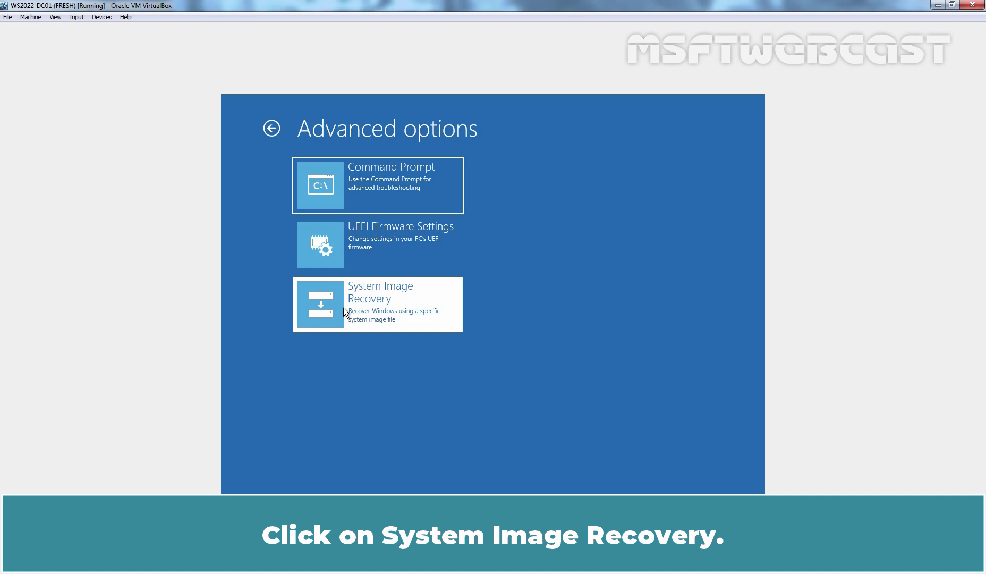
click(372, 202)
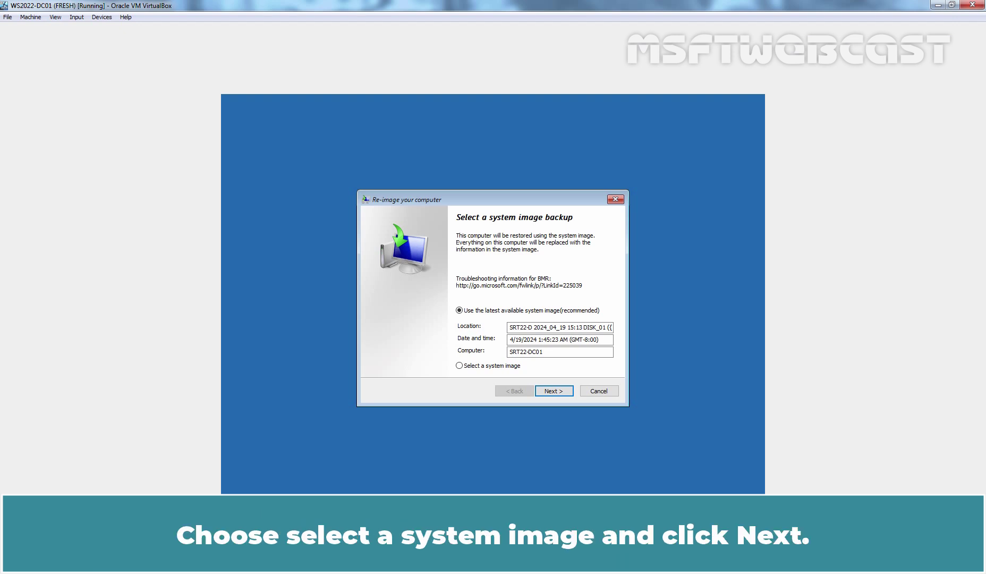
Look through manual image selection and network options, then return to the latest 4/19/2024 system image.
click(495, 367)
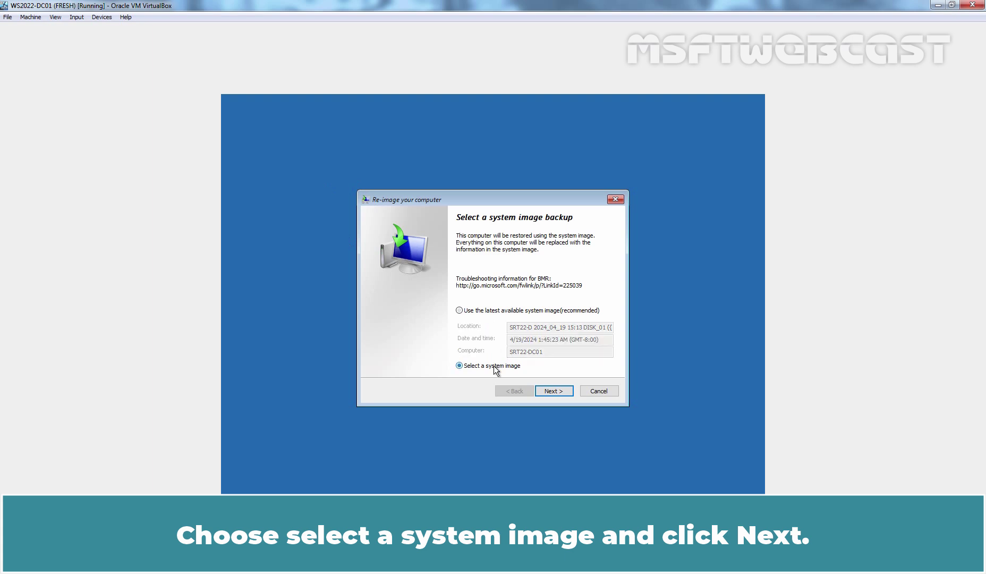
click(556, 392)
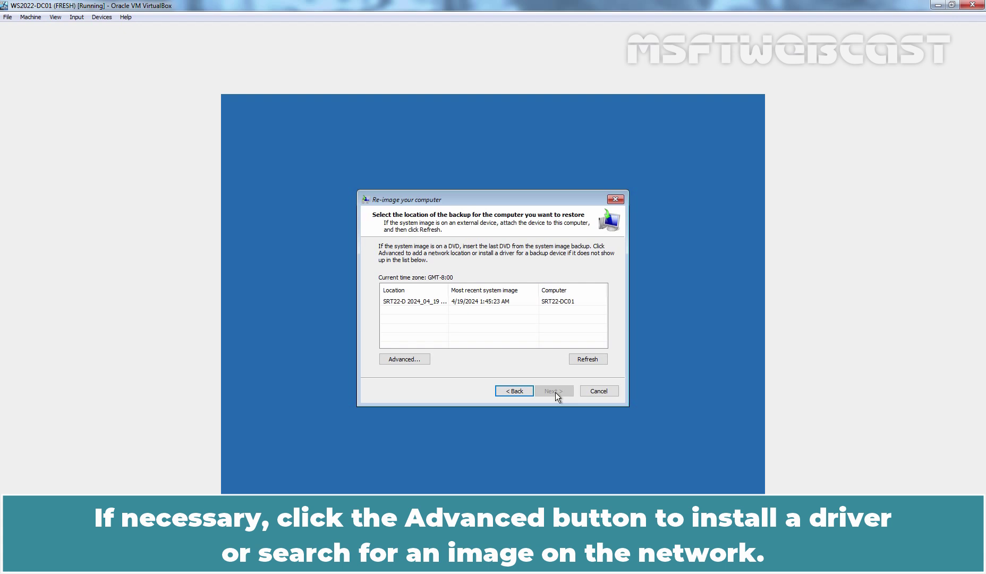
click(404, 360)
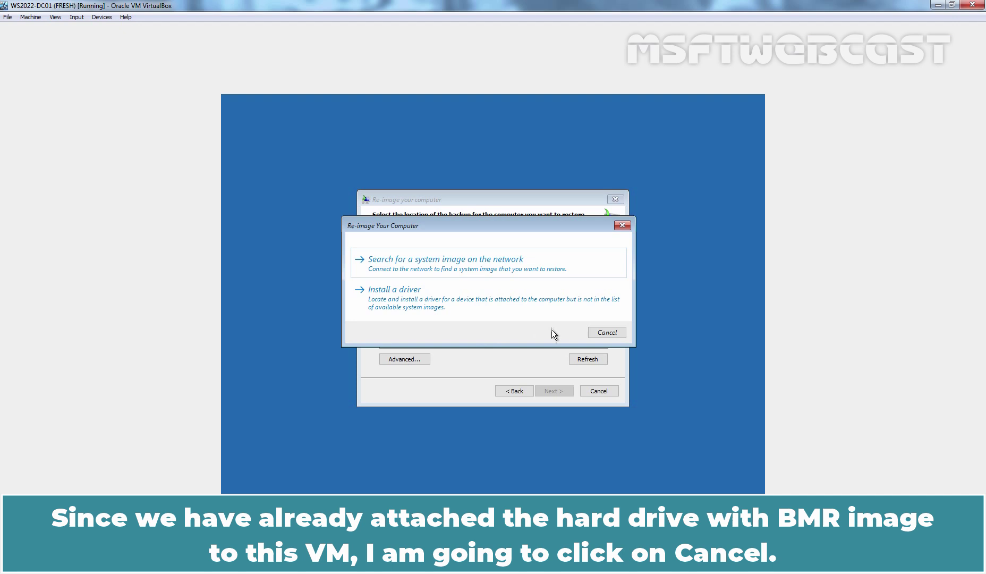
click(602, 333)
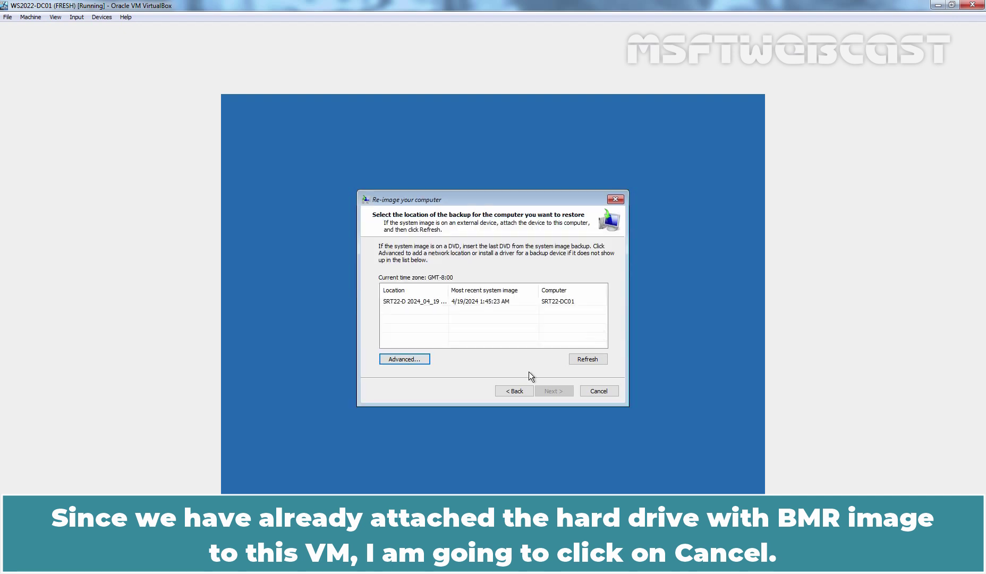
click(515, 391)
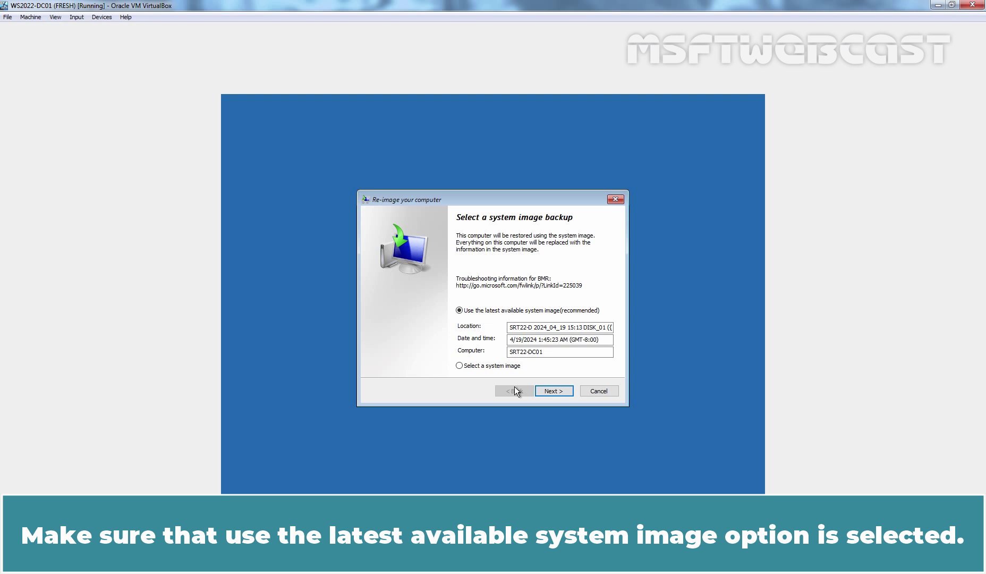
Enable 'Format and repartition disks', exclude no disks, and advance to the restore summary.
click(554, 392)
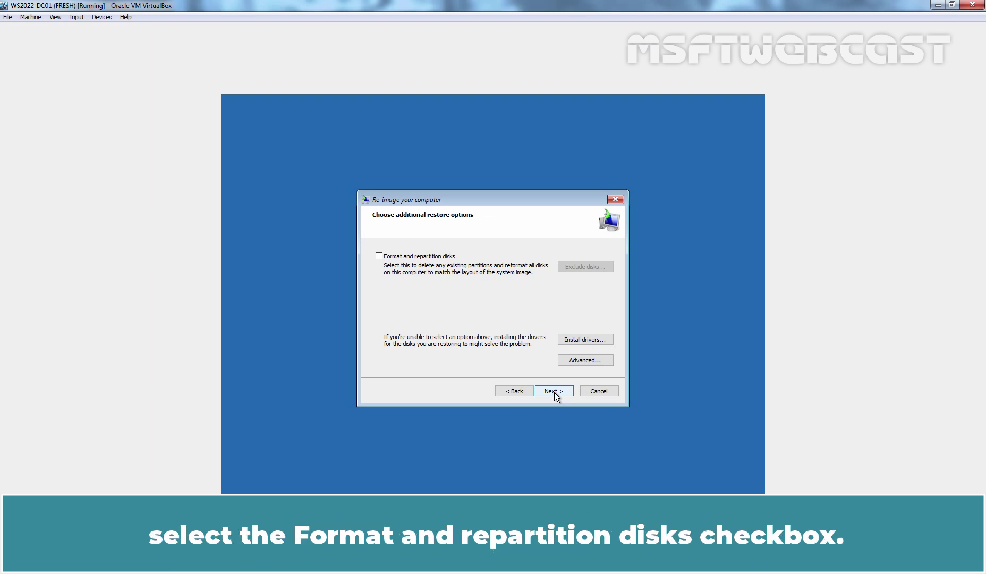
click(428, 258)
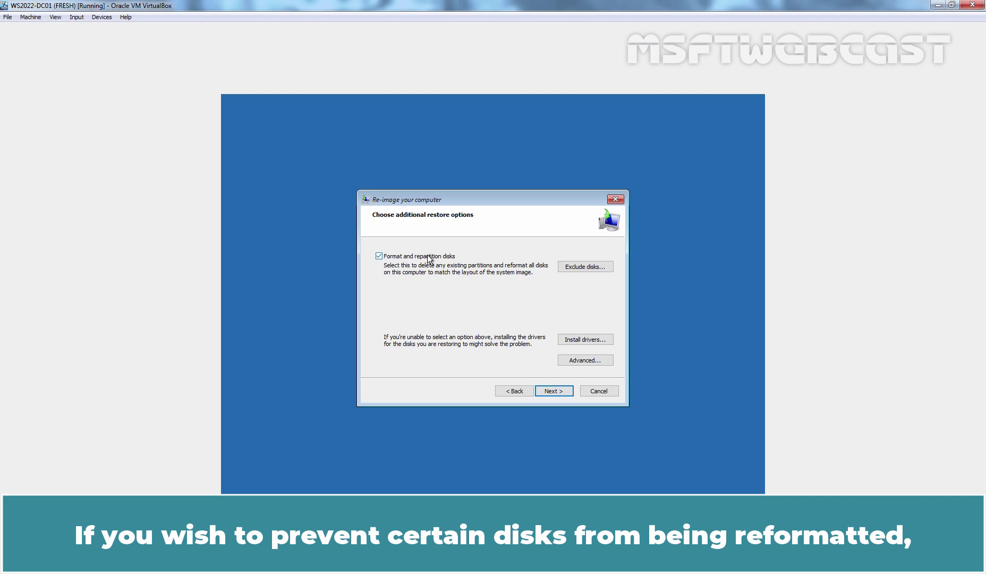
click(576, 266)
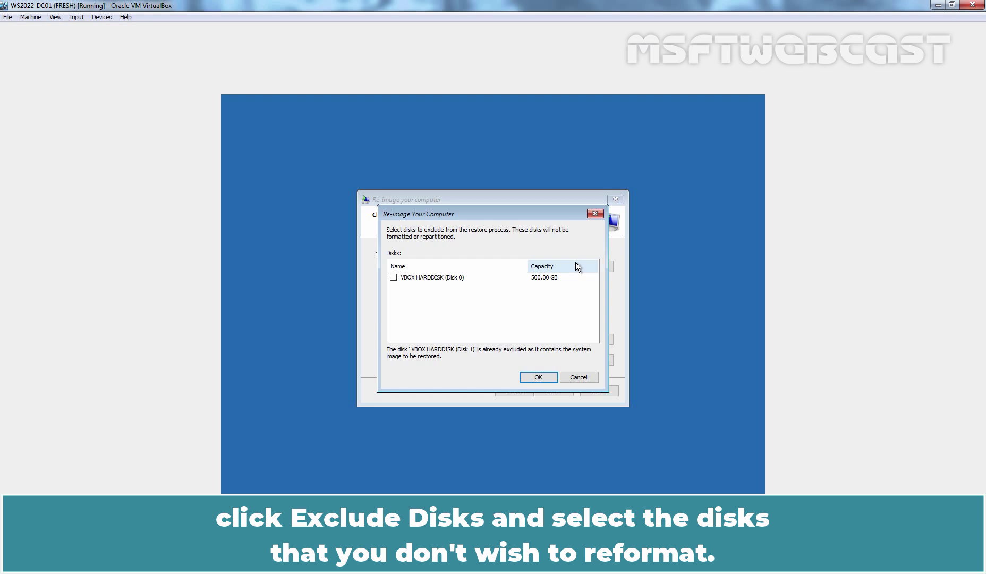
click(535, 379)
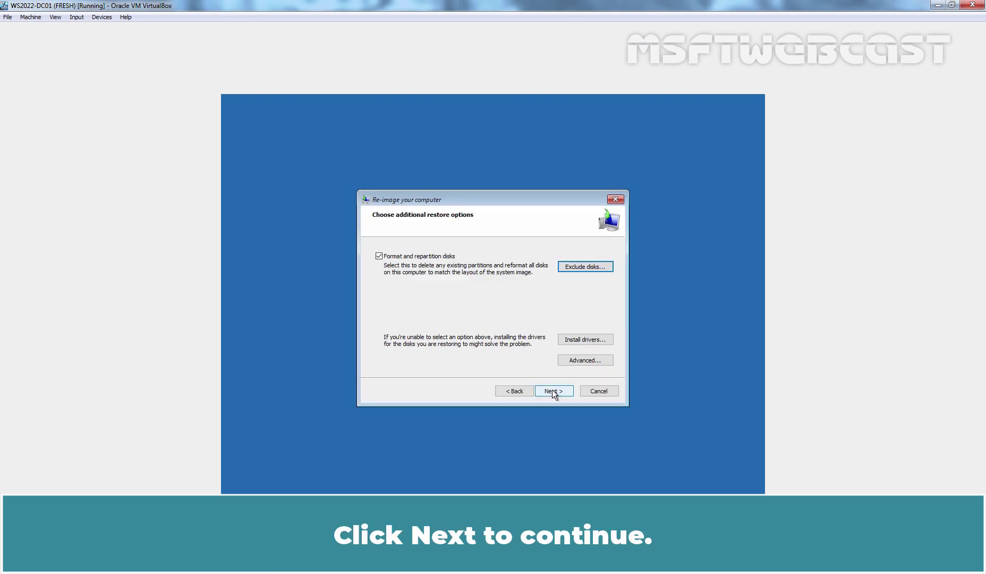
click(553, 392)
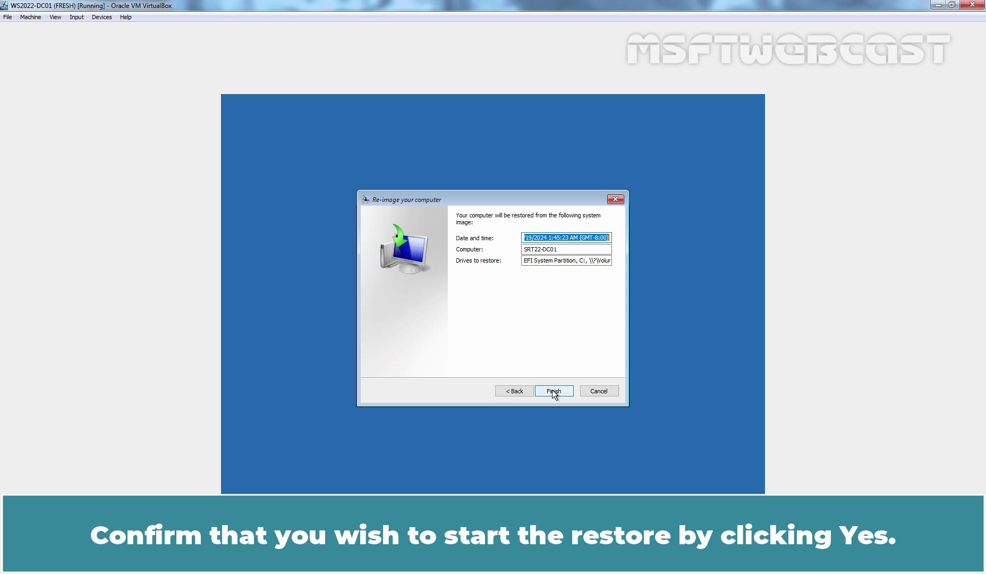
Finish the wizard and confirm the disk wipe so the SRT22-DC01 restore runs to completion.
click(553, 390)
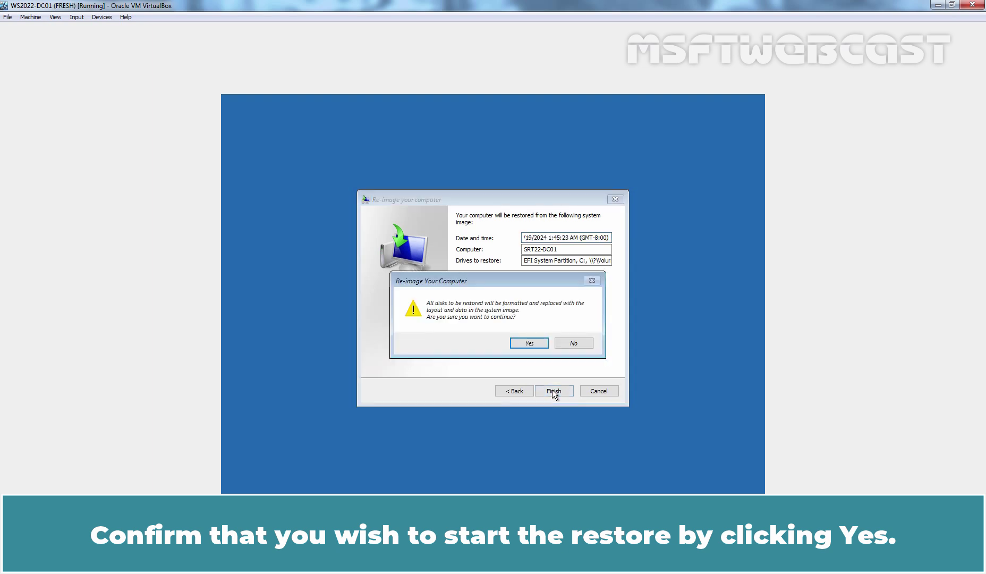
click(529, 342)
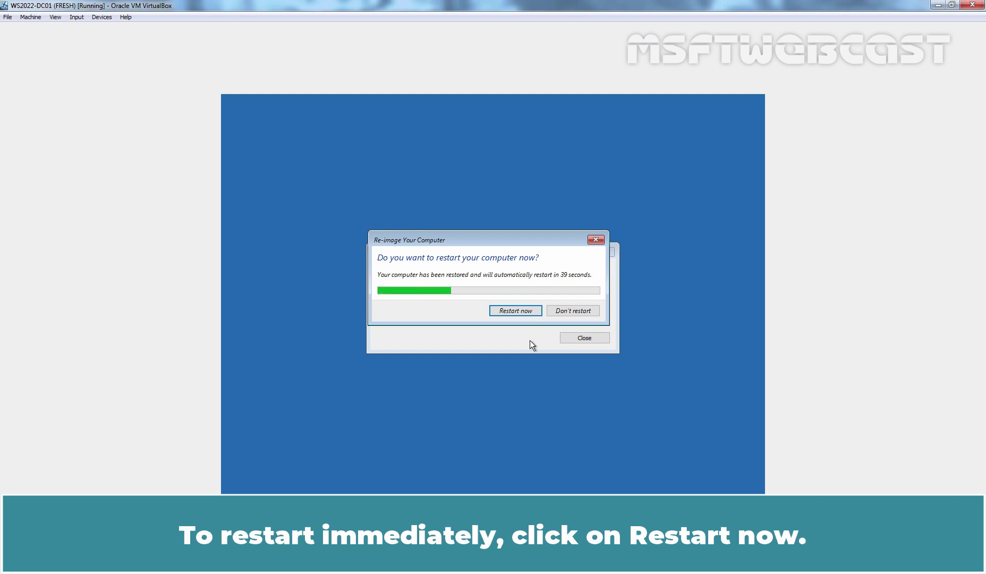
Restart the restored server and sign in as Administrator with the account password.
click(518, 311)
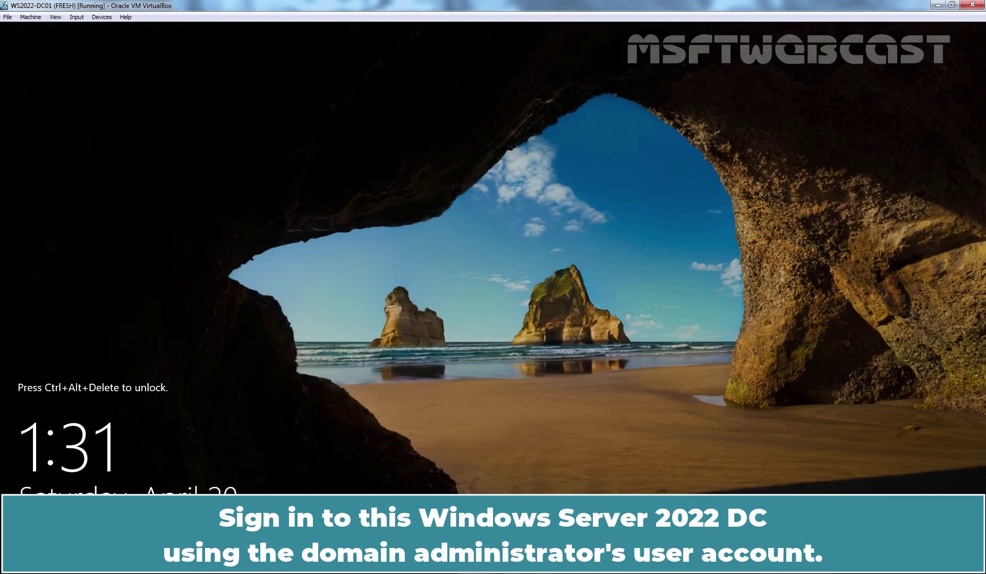
key(ctrl+alt+Delete)
text(******)
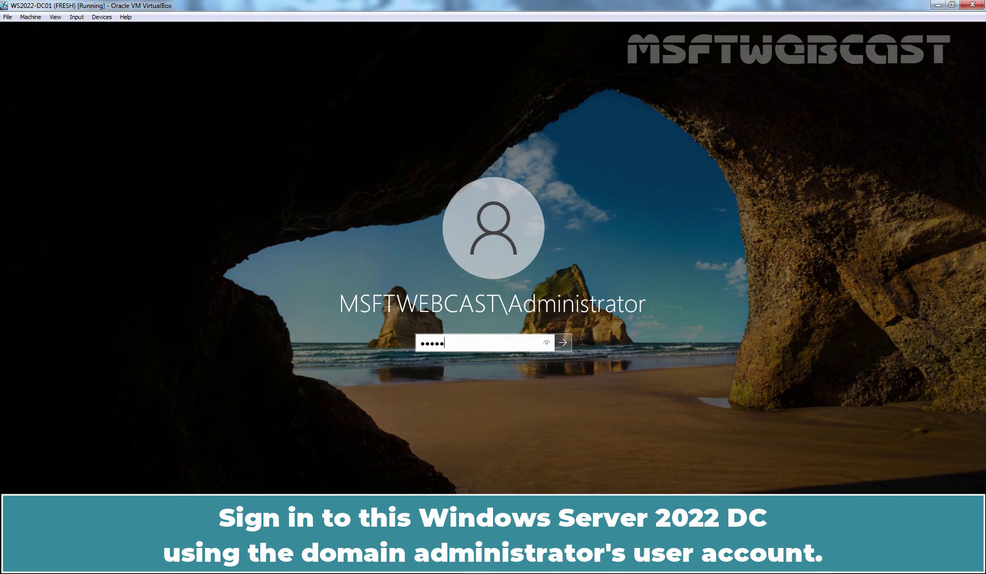
text(***)
key(Return)
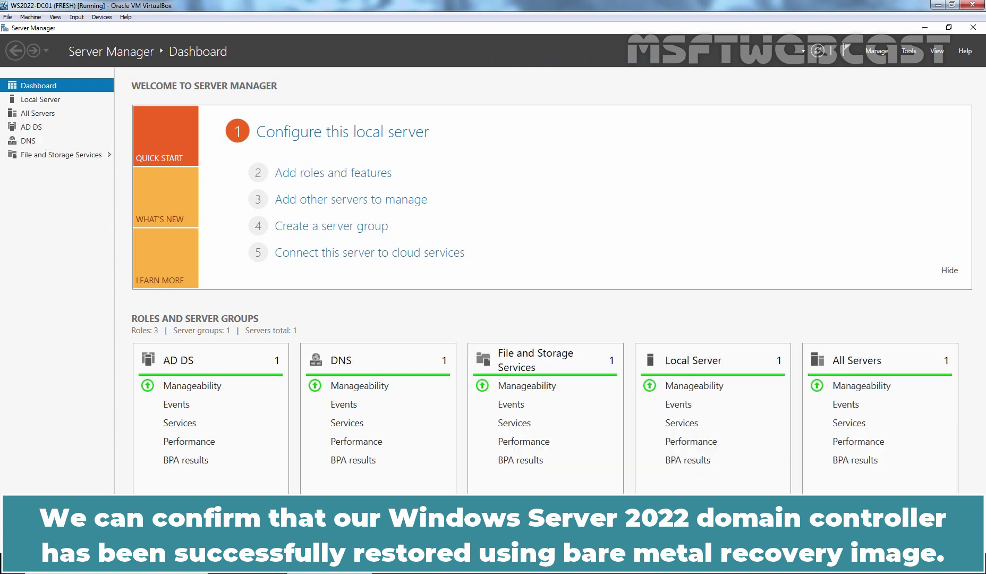
Review Local Server properties, then open Active Directory Users and Computers showing SRT22-DC01 under Domain Controllers.
click(47, 101)
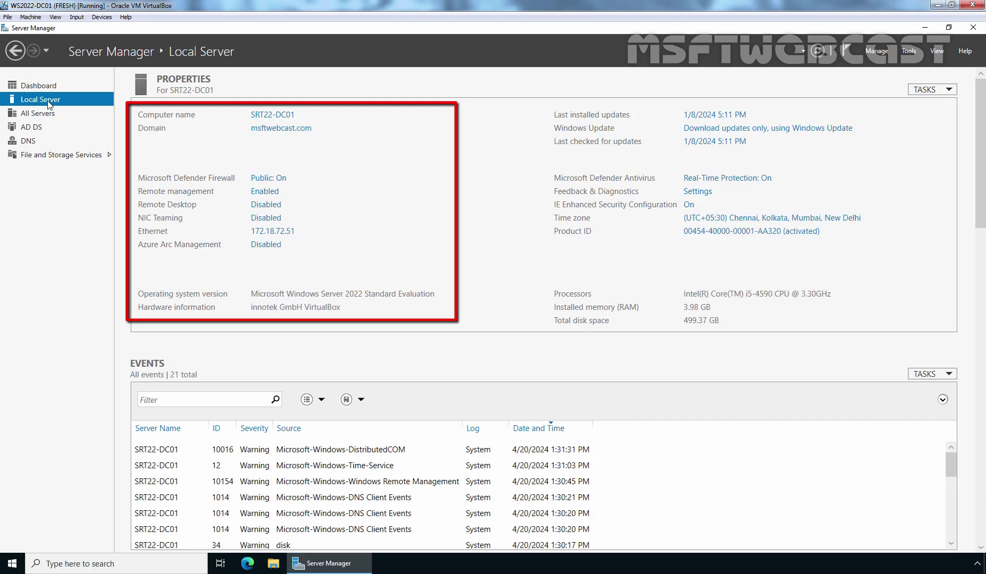
click(914, 54)
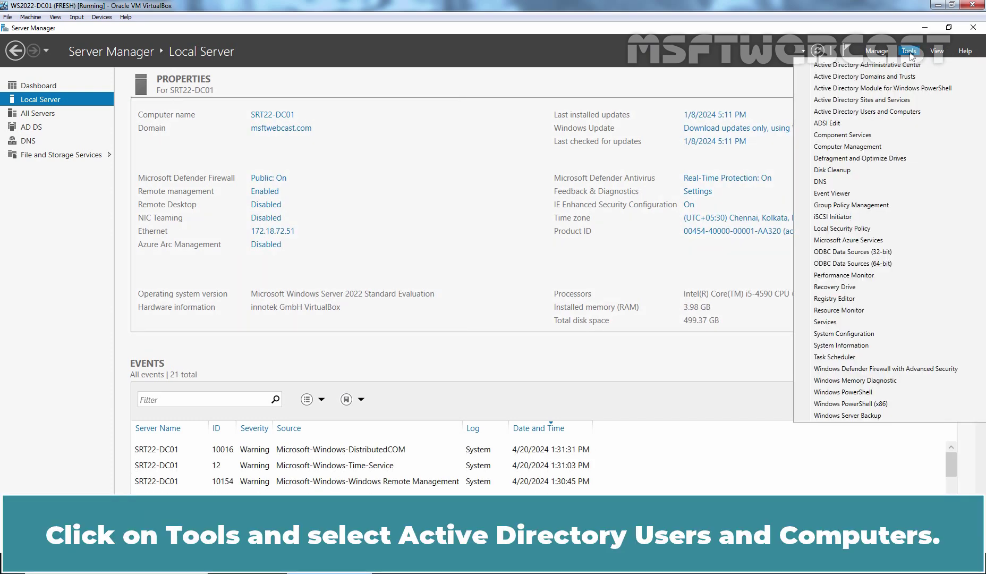
click(868, 112)
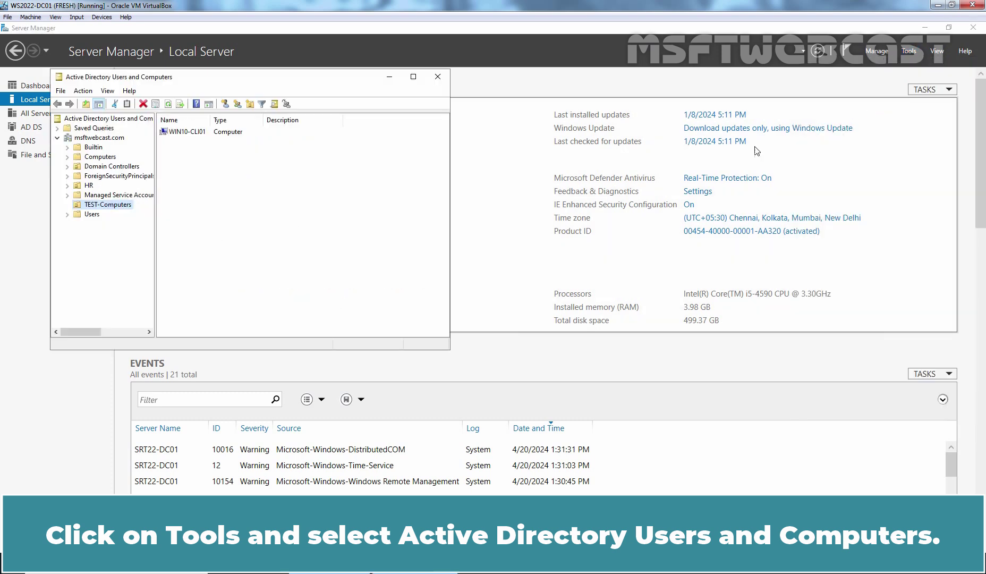
click(105, 167)
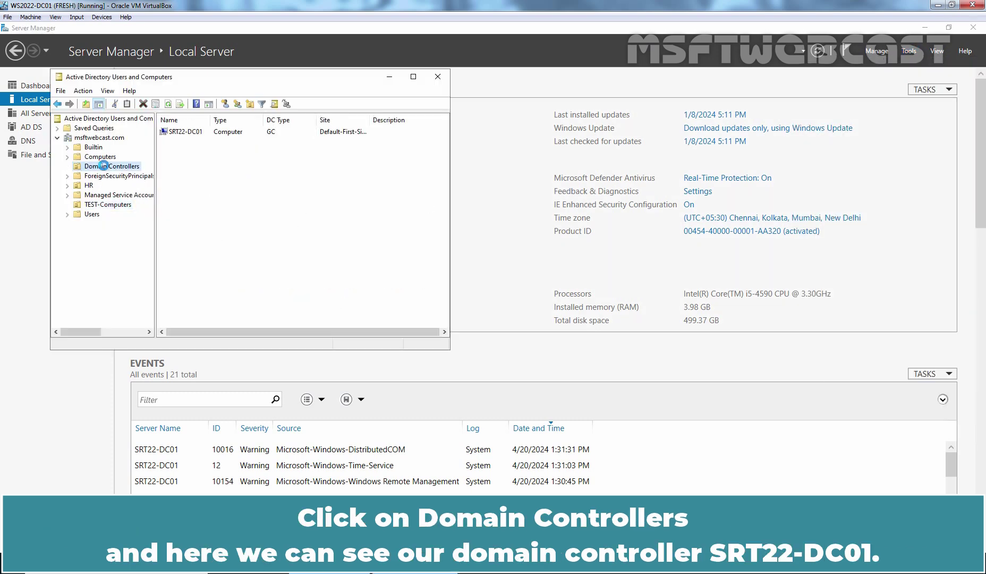